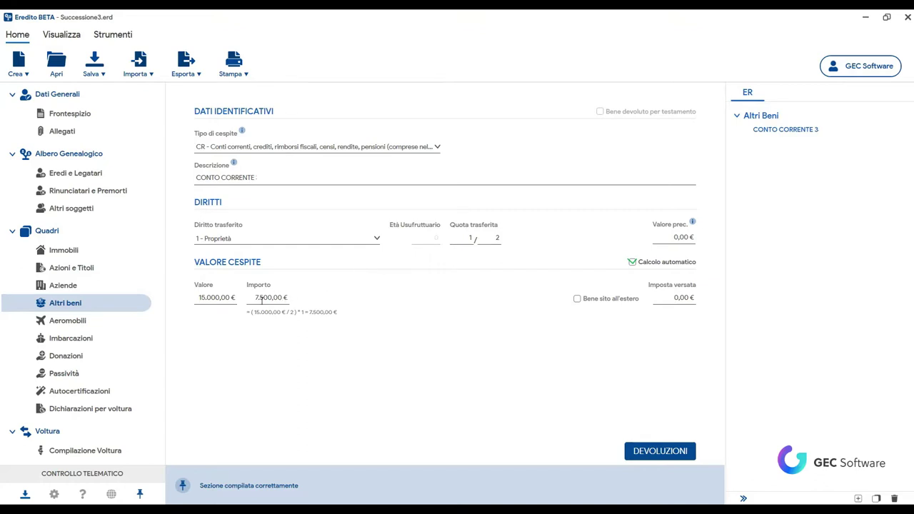
# Step: Zero the current account's value and amount with automatic calculation turned off, and confirm the heirs' devolutions
pyautogui.click(233, 297)
pyautogui.press('BackSpace')
pyautogui.click(633, 262)
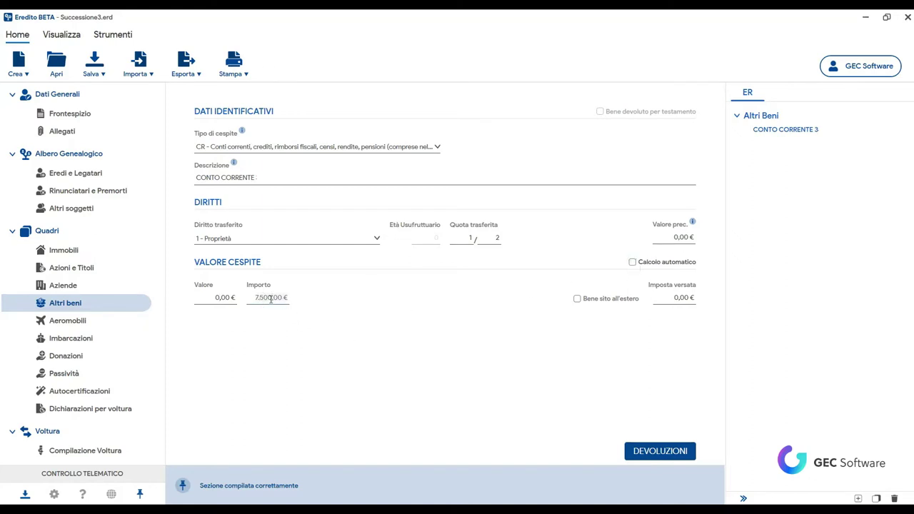
pyautogui.click(271, 301)
pyautogui.click(644, 461)
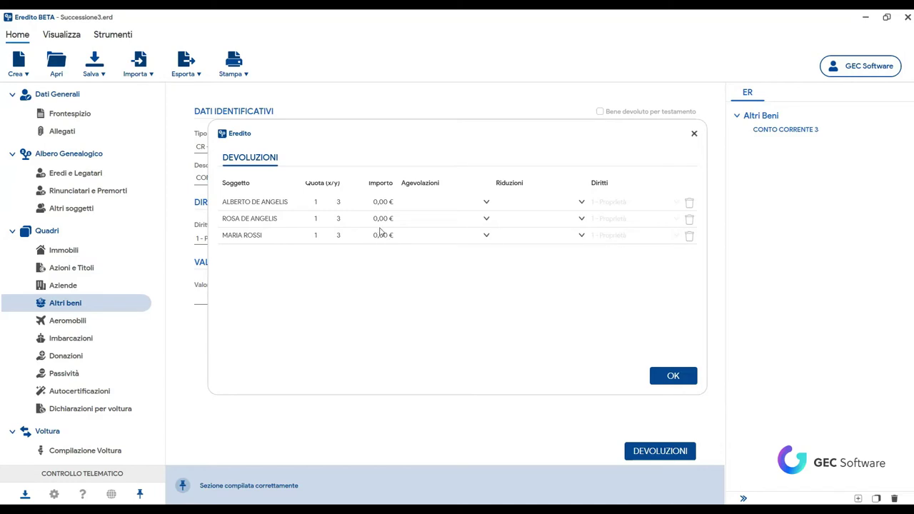
pyautogui.click(657, 371)
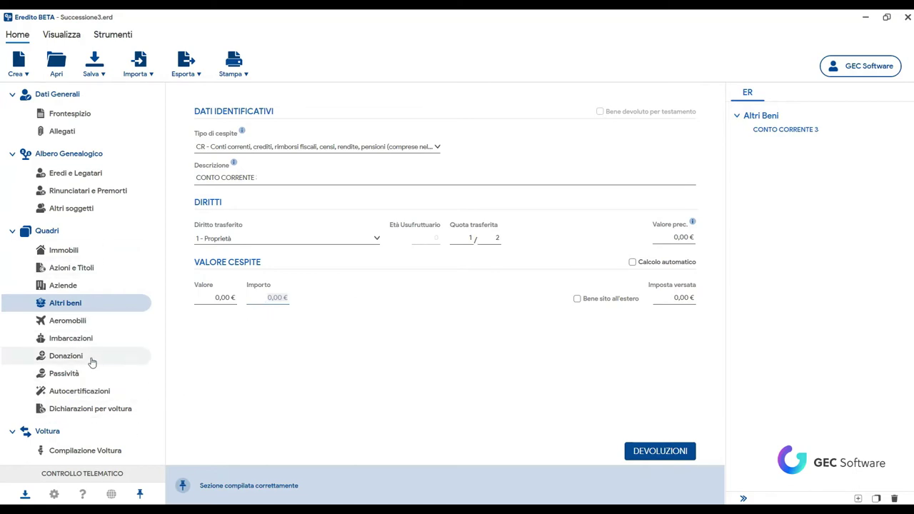
# Step: Enable Quadro ED for Passività and add a new liability to it
pyautogui.click(68, 377)
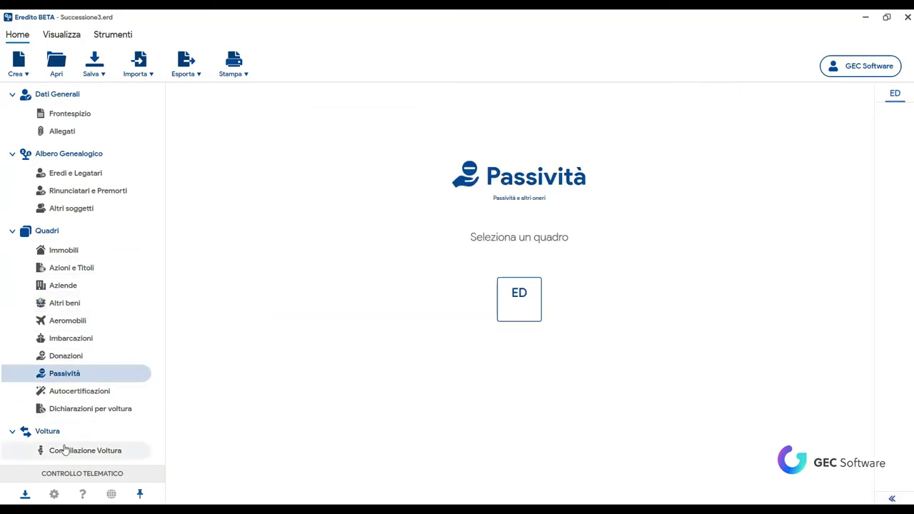
pyautogui.click(512, 310)
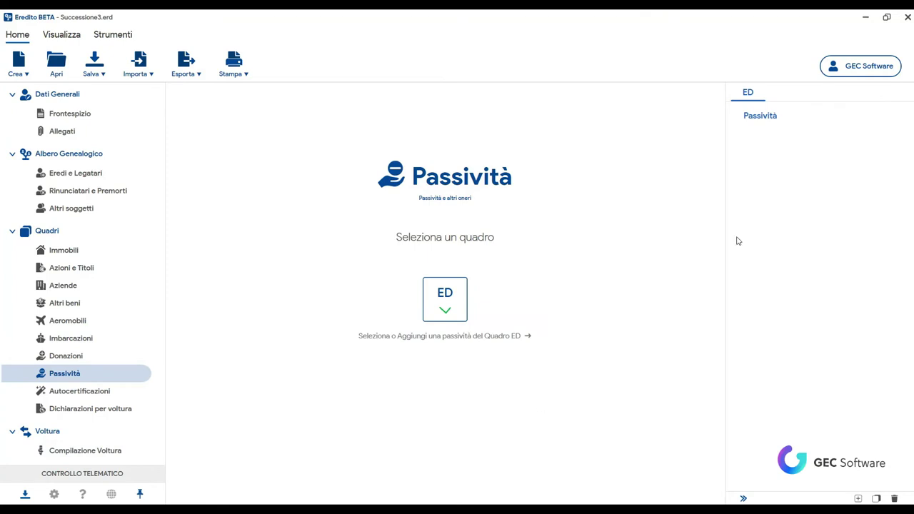
pyautogui.rightClick(764, 126)
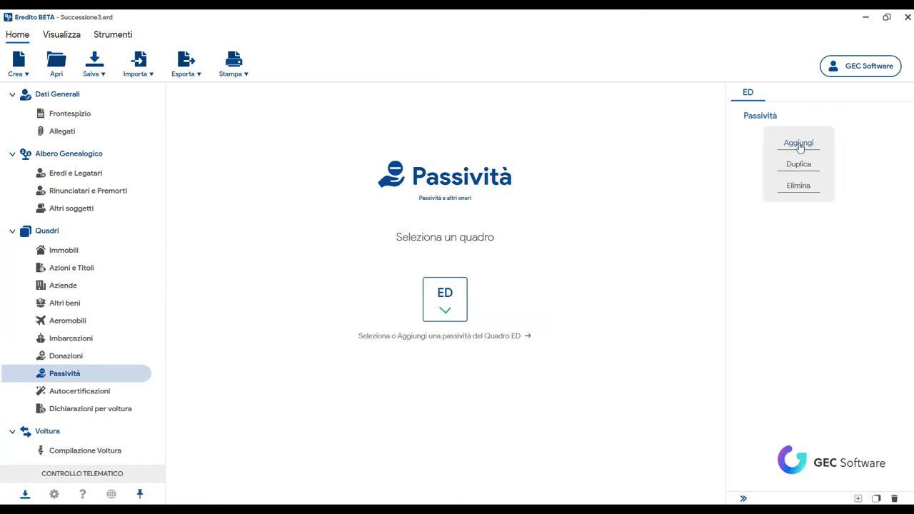
pyautogui.click(798, 144)
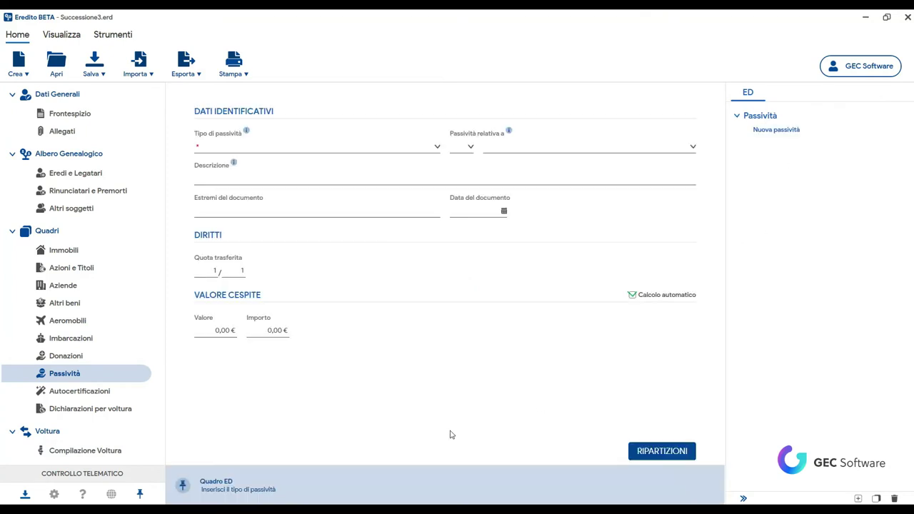
# Step: Set the liability type to 4 - Debiti verso aziende o istituti di credito and relate it to the CONTO CORRENTE asset in ER
pyautogui.click(437, 148)
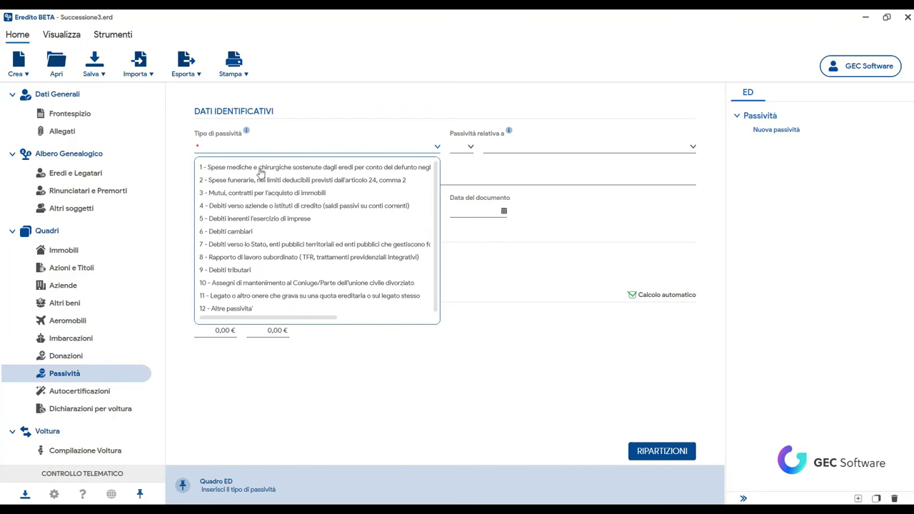
pyautogui.click(220, 208)
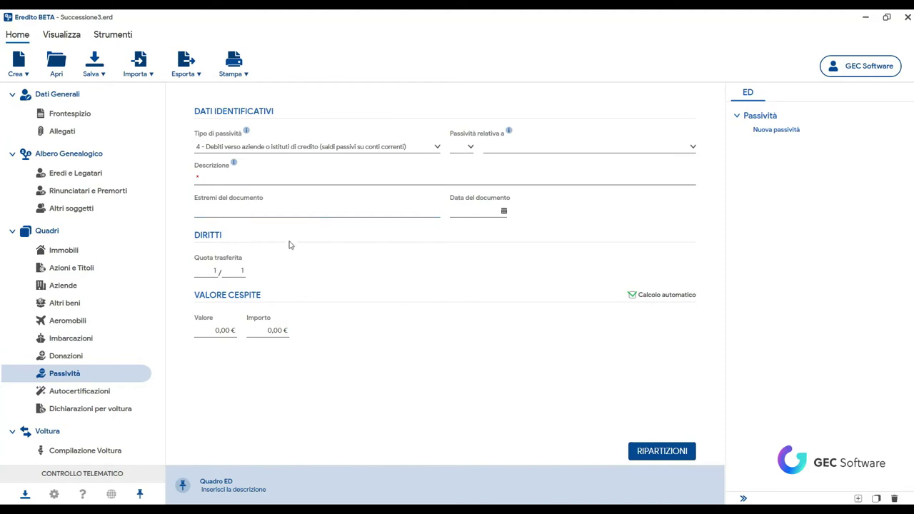
pyautogui.click(470, 149)
pyautogui.click(460, 194)
pyautogui.click(692, 148)
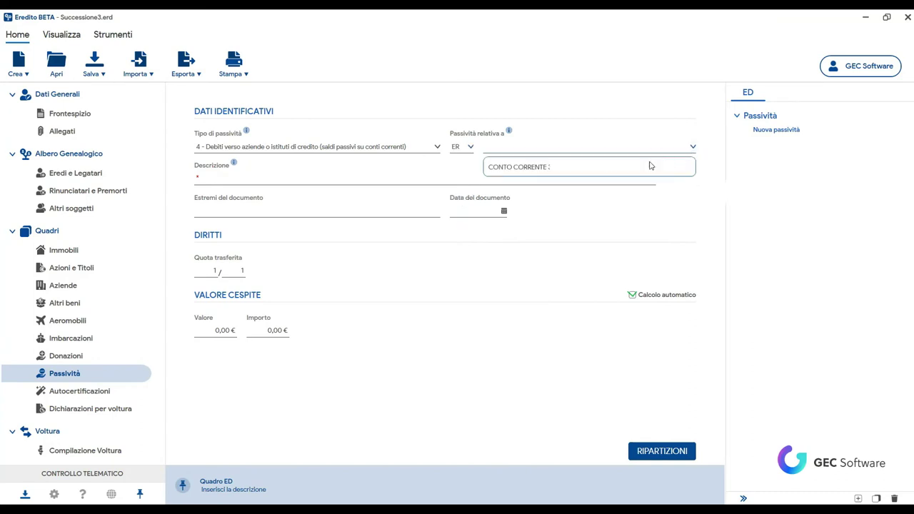
pyautogui.click(586, 175)
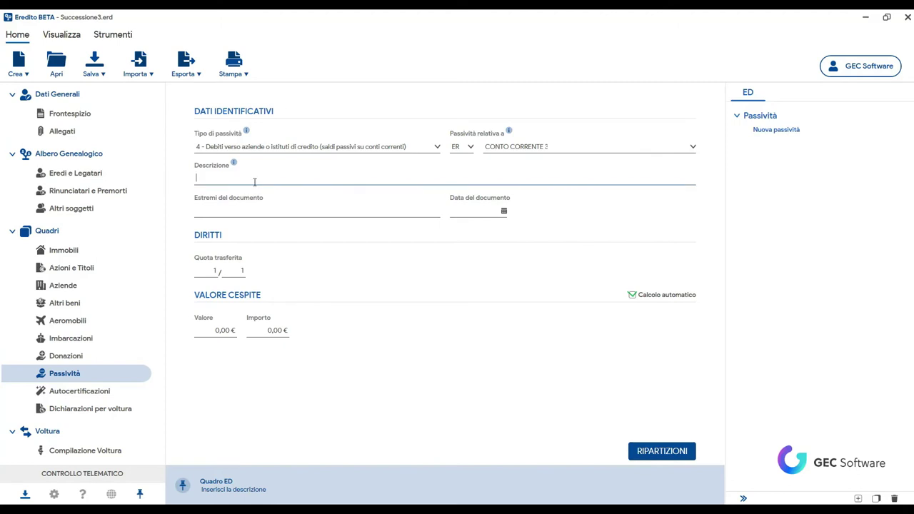
# Step: Enter SALDO PASSIVO SUL CONTO CORRENTE BANCA INTESA as the liability's description
pyautogui.write('SALDOPAS')
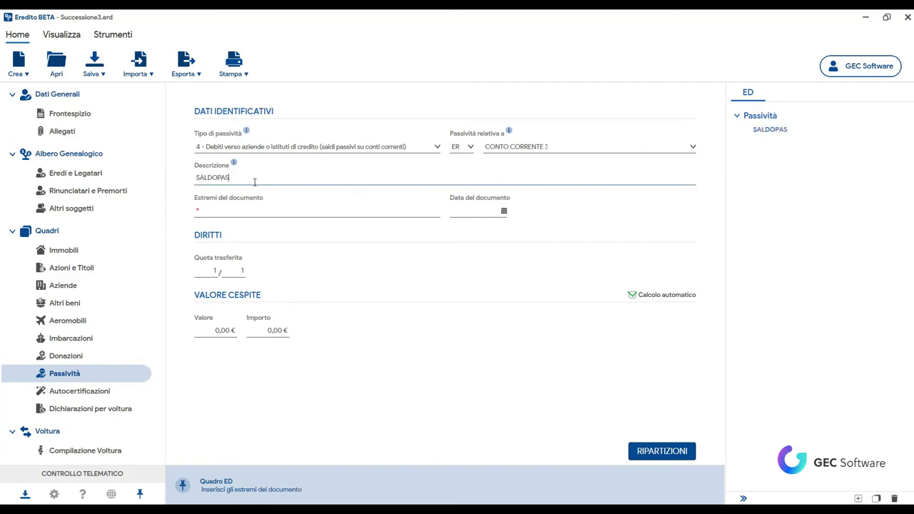
pyautogui.press('BackSpace')
pyautogui.press('BackSpace')
pyautogui.write('ASSIVO SUL CONTO C')
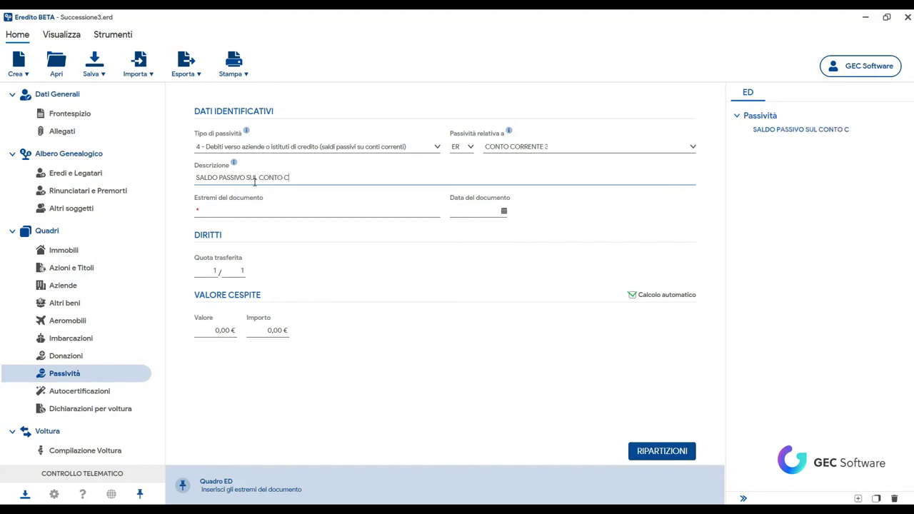
pyautogui.write('ORRENTE BANCA')
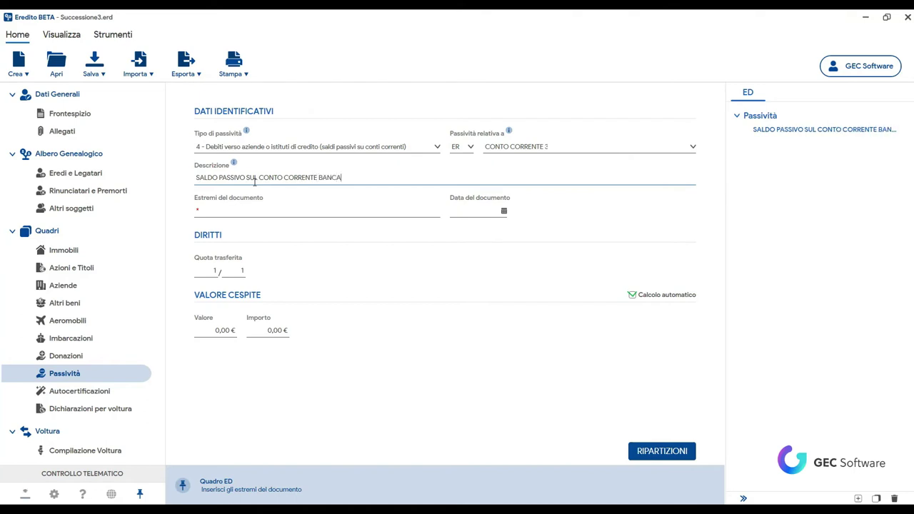
pyautogui.write(' INTESA')
# Step: Enter SUSSISTENZA BANCA INTESA as the document details and set the document date to 16/06/2021
pyautogui.click(368, 214)
pyautogui.write('SUSSISTENZA')
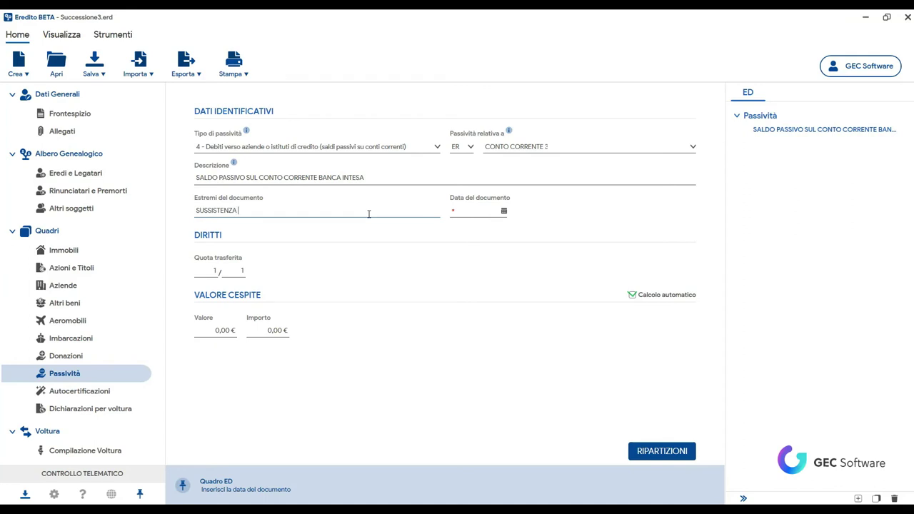
pyautogui.write('  BANCA INTESA')
pyautogui.click(816, 429)
pyautogui.click(503, 212)
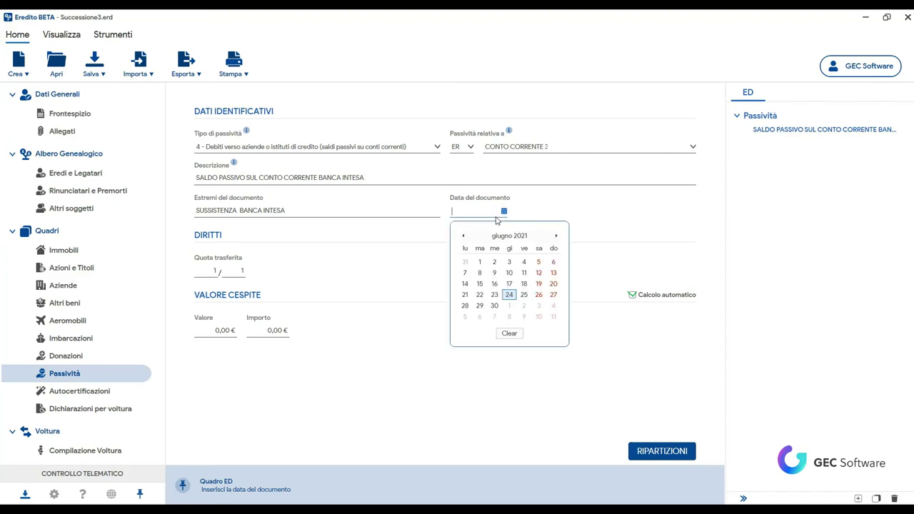
pyautogui.click(494, 284)
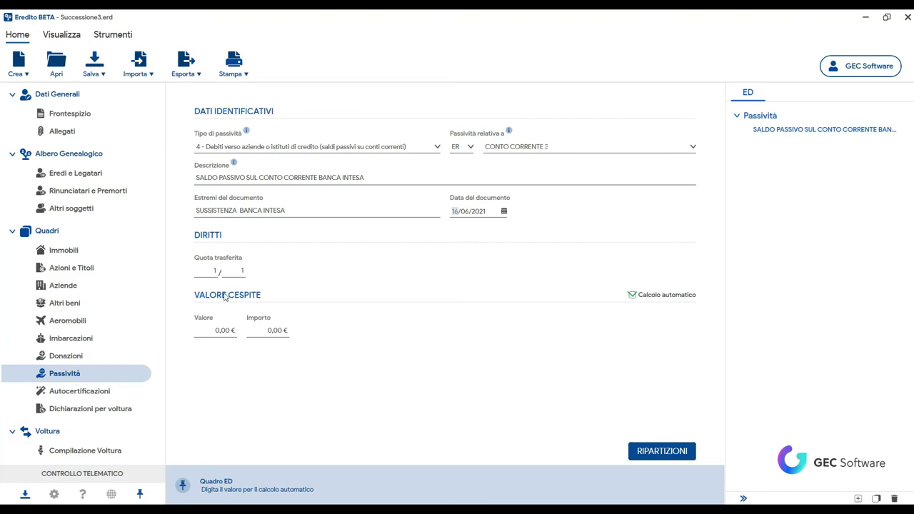
# Step: Set the liability's transferred share to 1/2 and its value to 50,00 €
pyautogui.click(235, 275)
pyautogui.write('2')
pyautogui.write('50')
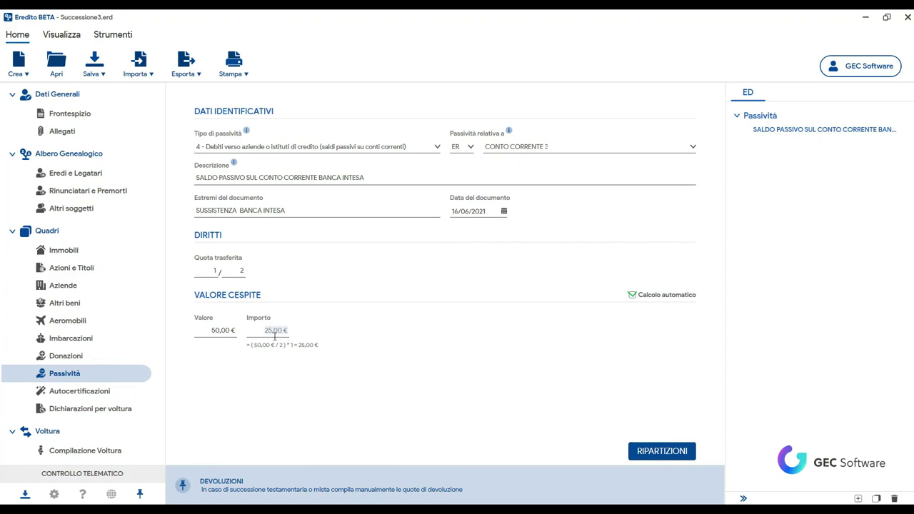
# Step: Review the liability's apportionment among the heirs alongside its amount and confirm it
pyautogui.click(678, 455)
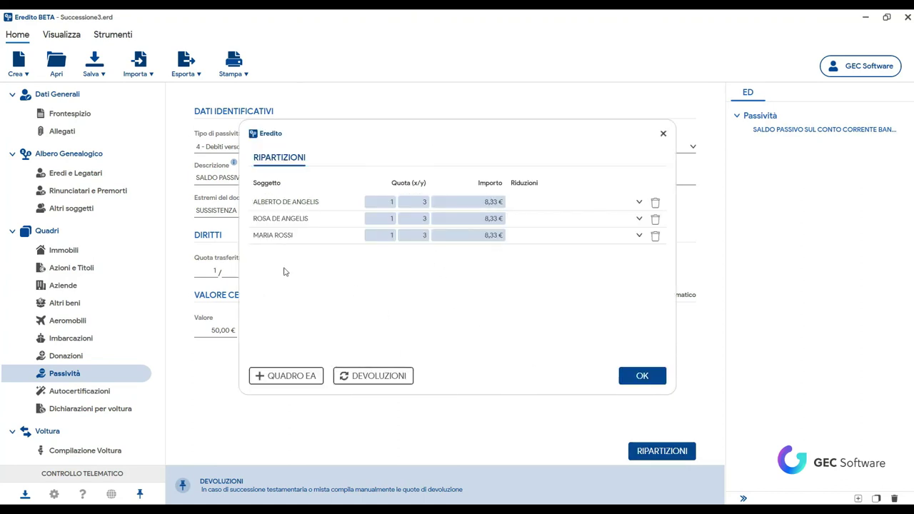
pyautogui.moveTo(391, 142); pyautogui.dragTo(503, 135)
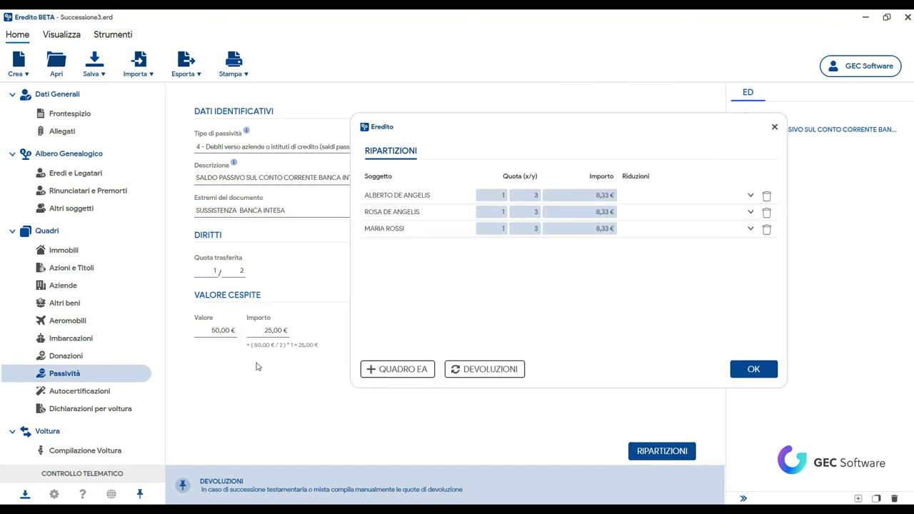
pyautogui.click(754, 369)
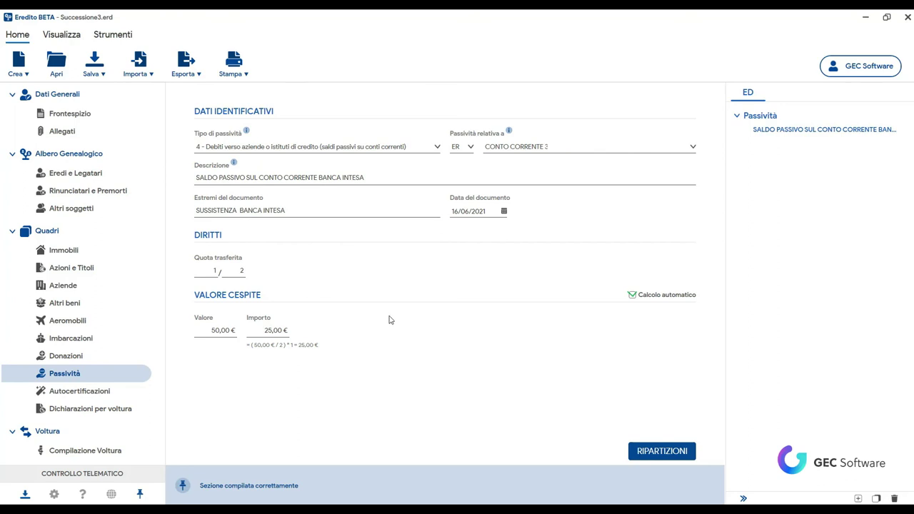